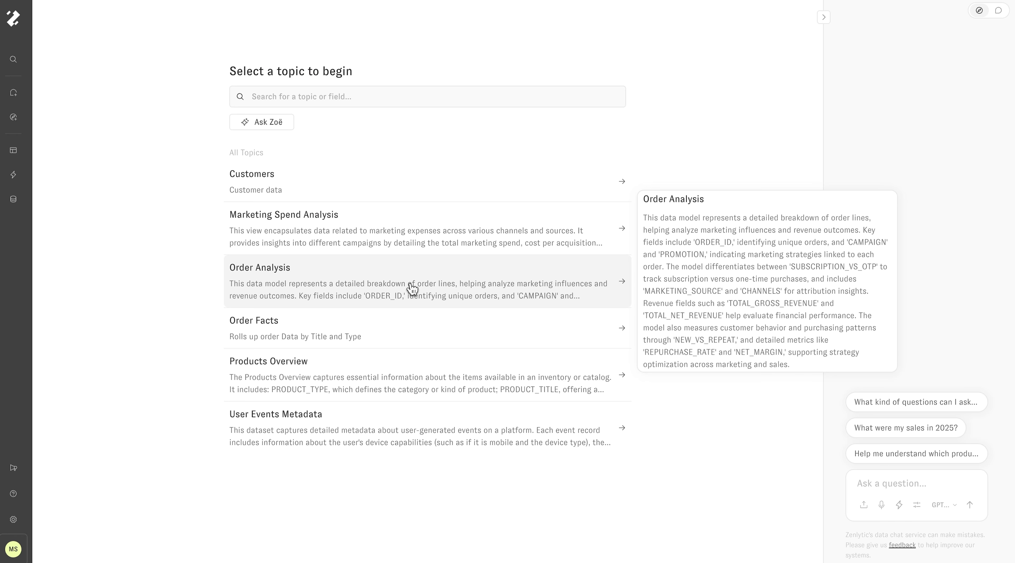
# Step: Open the Order Analysis topic and collapse its Customers, Order Lines and Products field groups
pyautogui.click(411, 289)
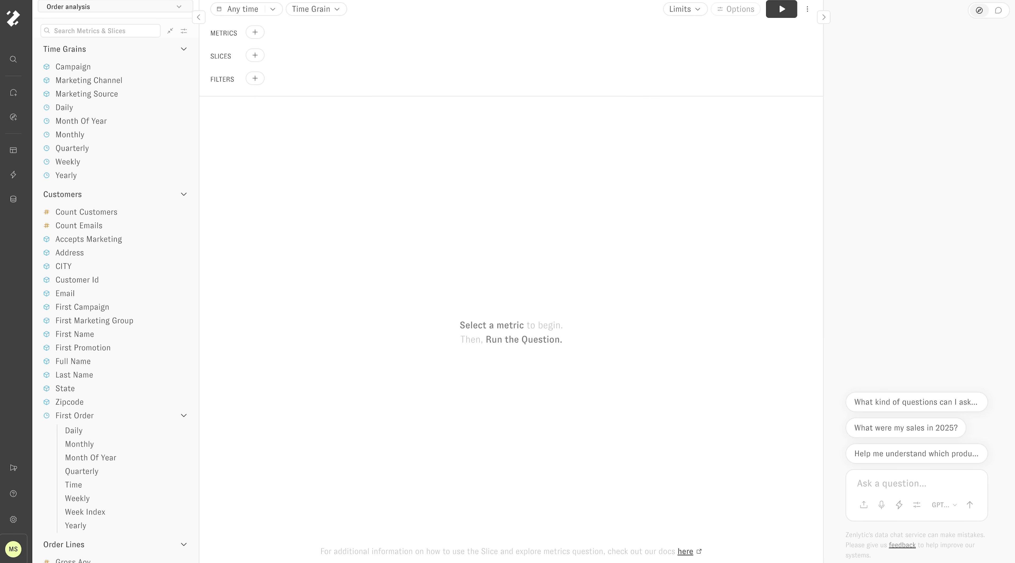
pyautogui.click(184, 195)
pyautogui.click(189, 218)
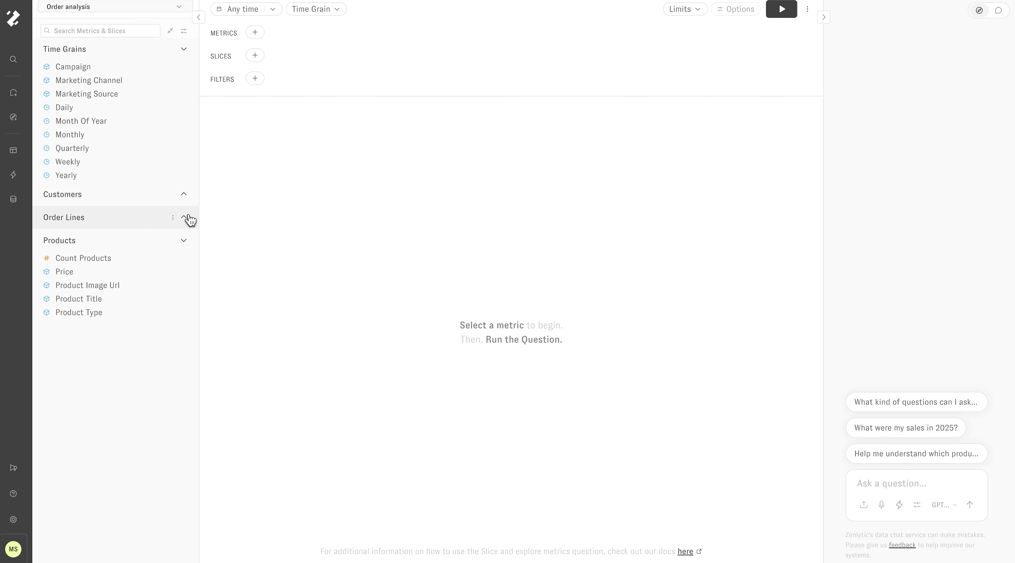
pyautogui.click(190, 240)
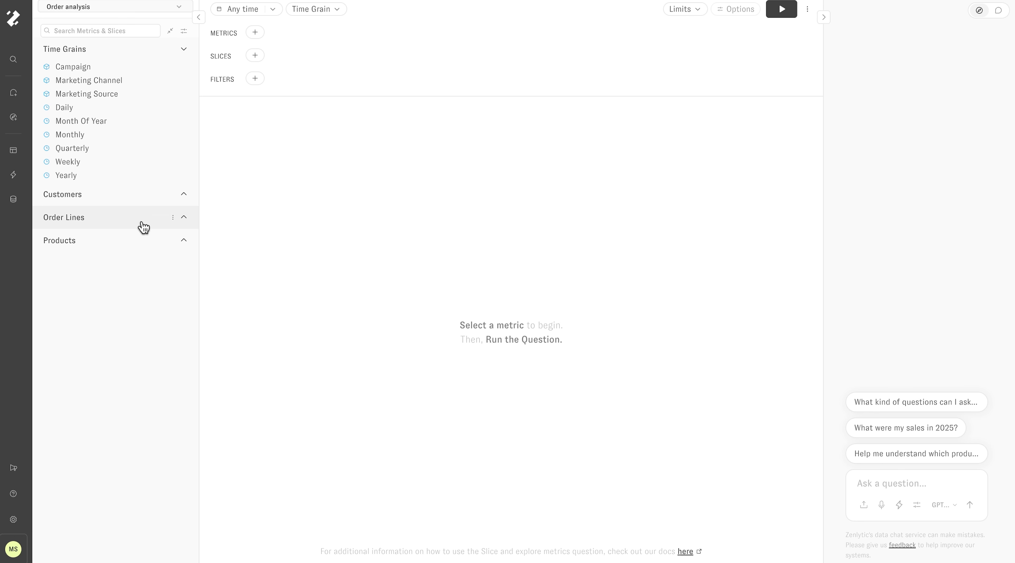
# Step: Add the Count Customers metric from the Customers group and run the question
pyautogui.click(184, 195)
pyautogui.moveTo(123, 213)
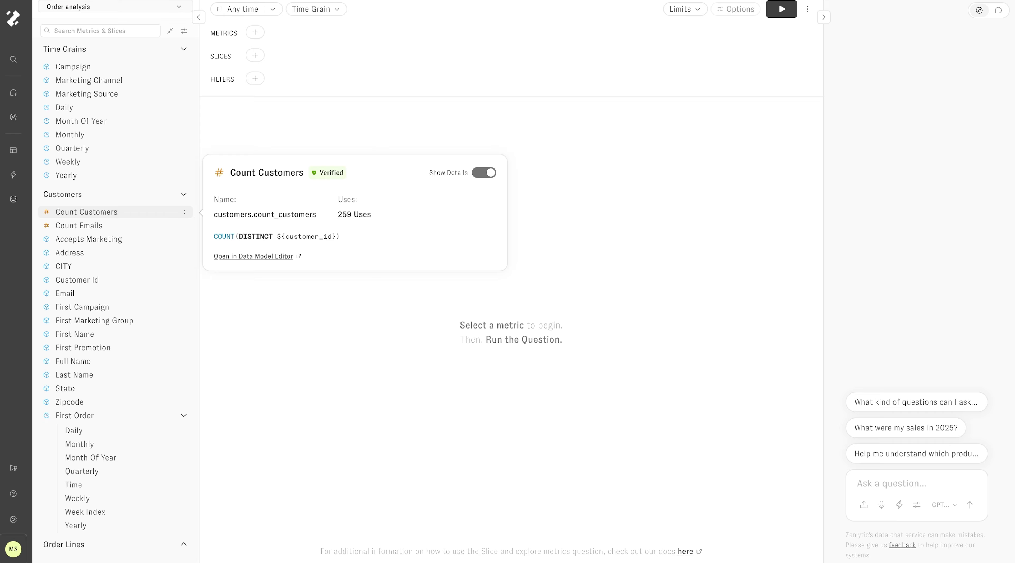
pyautogui.click(119, 212)
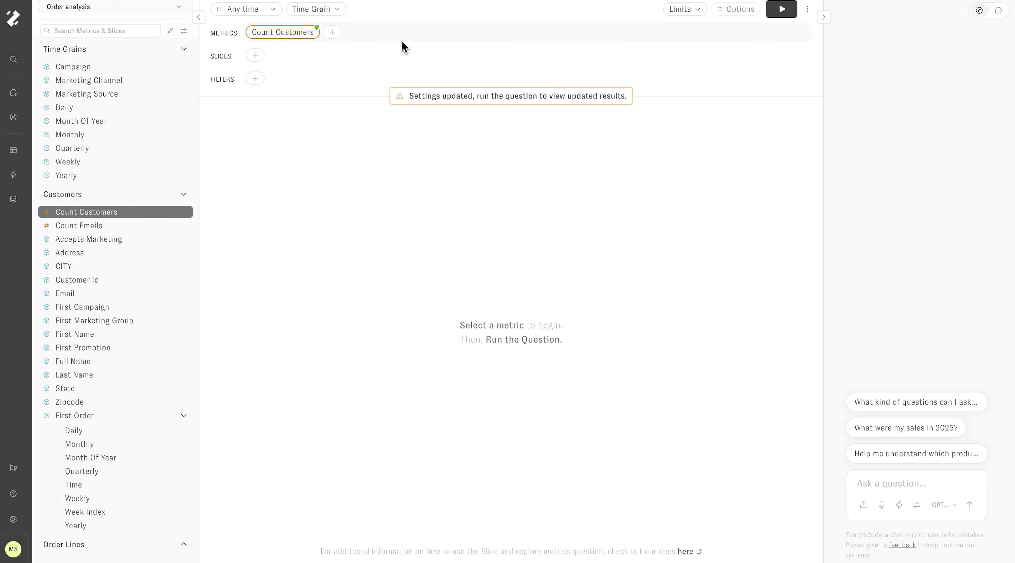
pyautogui.click(783, 11)
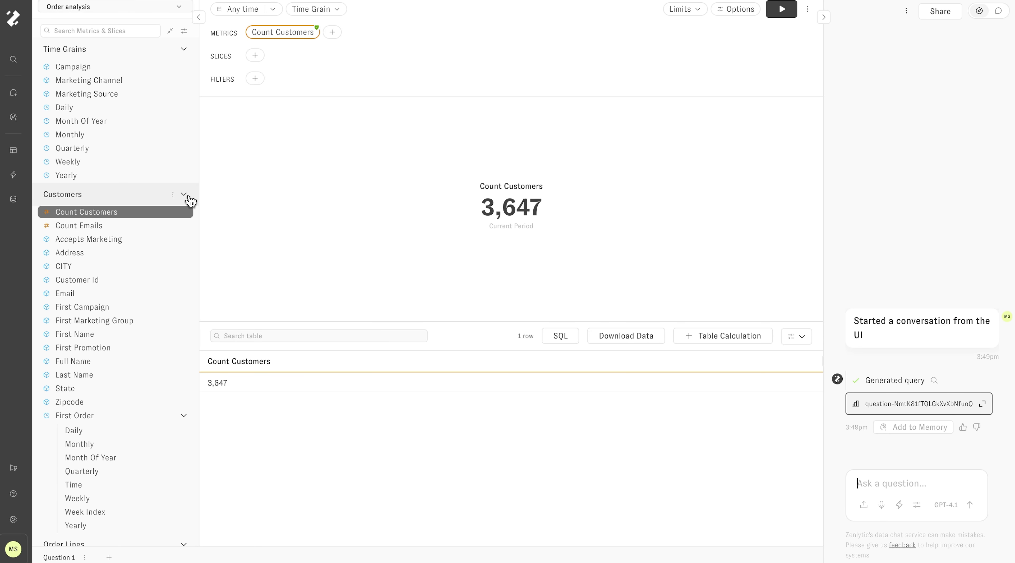
# Step: Slice the customer count by Product Type from the Products group and run the question
pyautogui.click(186, 196)
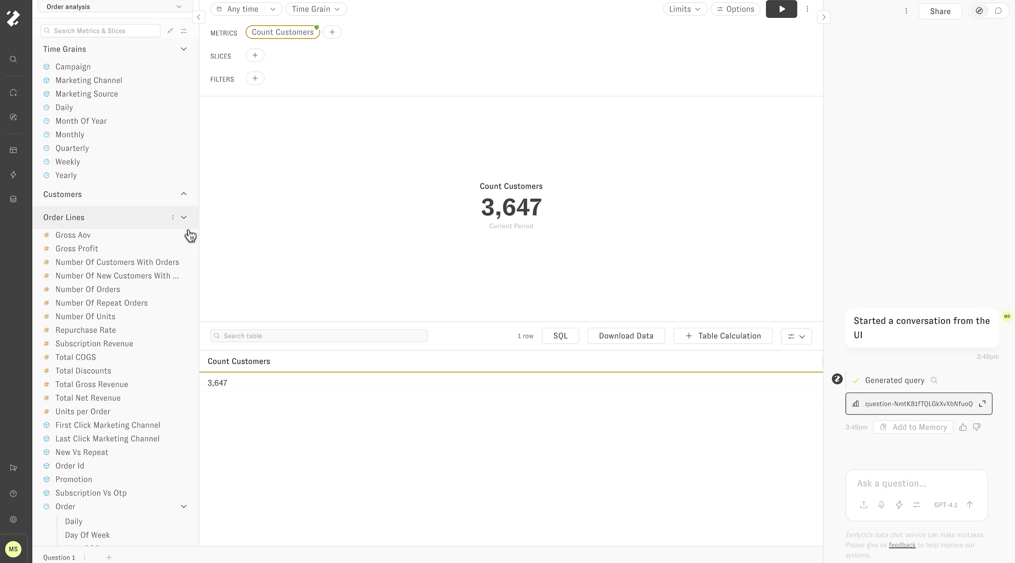
pyautogui.click(185, 218)
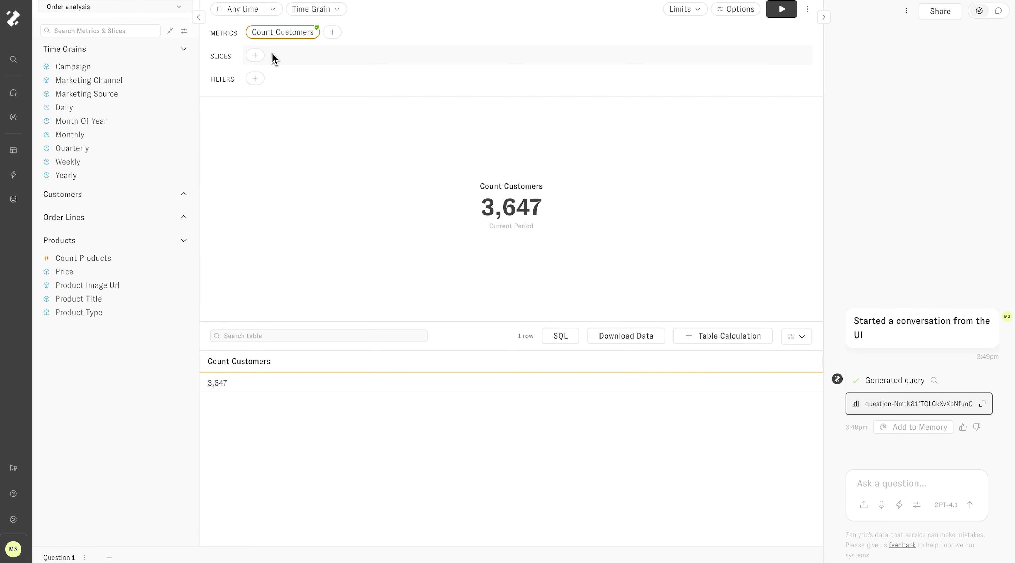
pyautogui.click(101, 316)
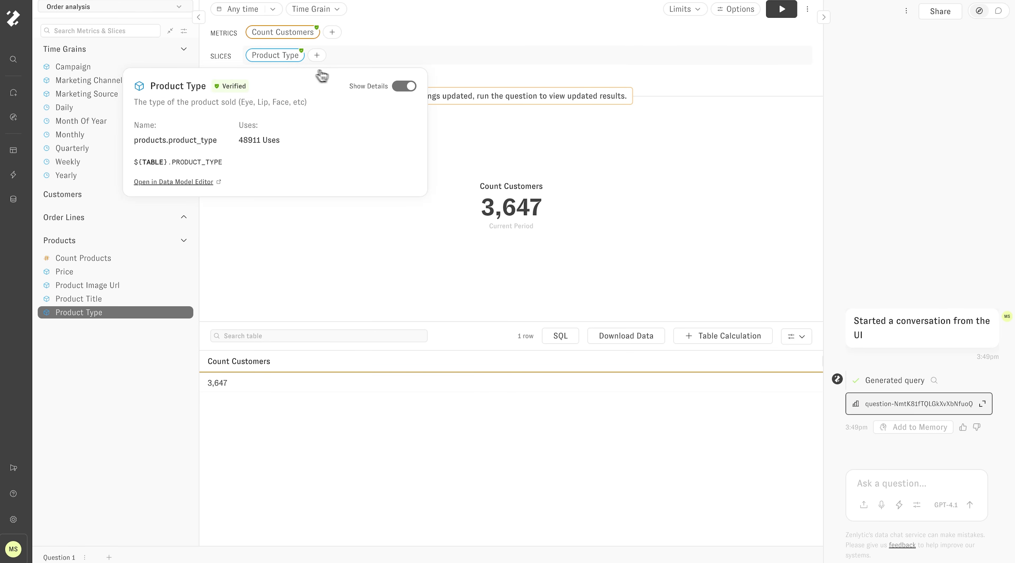
pyautogui.click(780, 10)
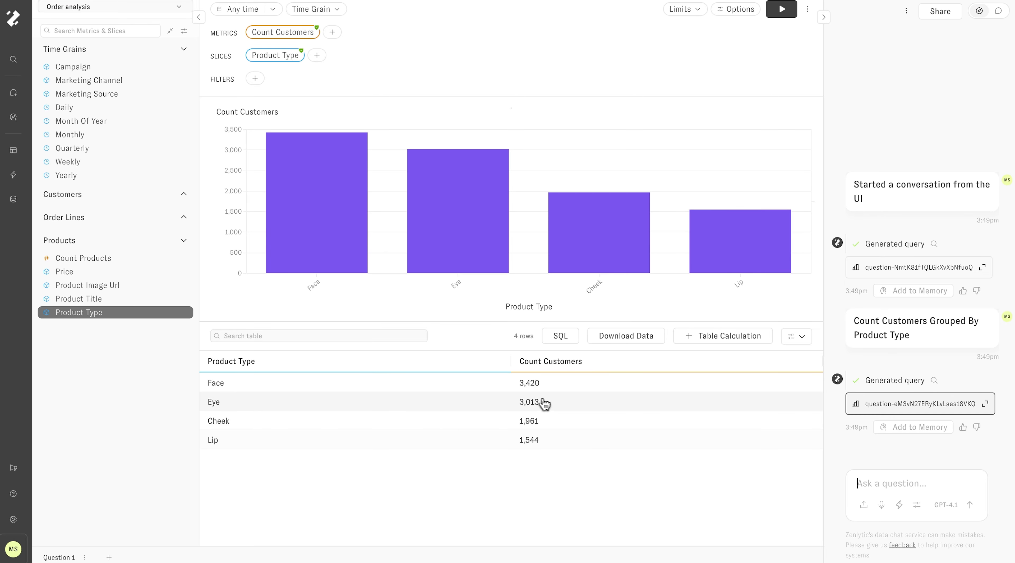
# Step: Examine the generated SQL, including the distinct customer count and the grouping by product type, and close it
pyautogui.click(561, 336)
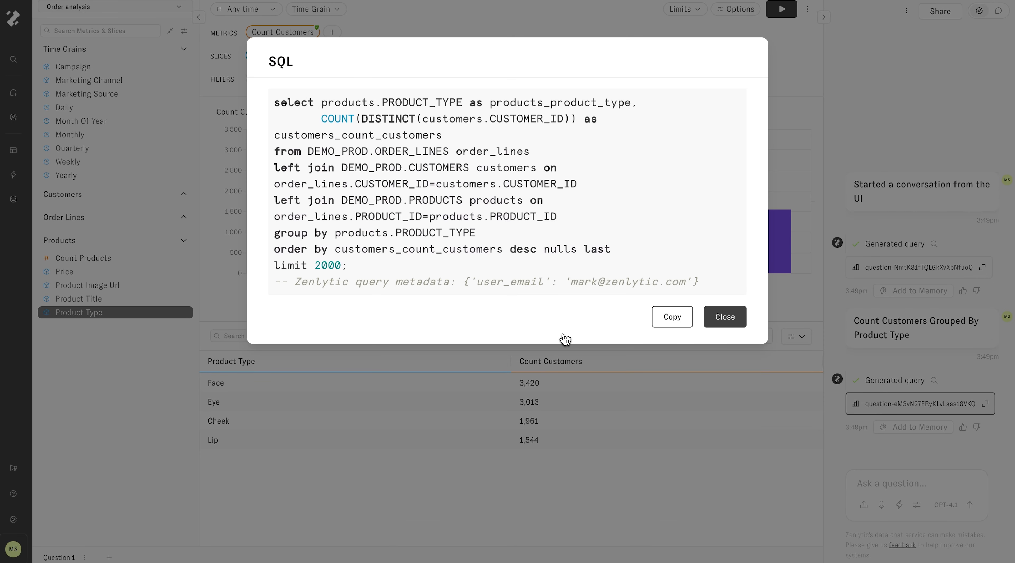
pyautogui.moveTo(322, 104); pyautogui.dragTo(462, 99)
pyautogui.click(461, 98)
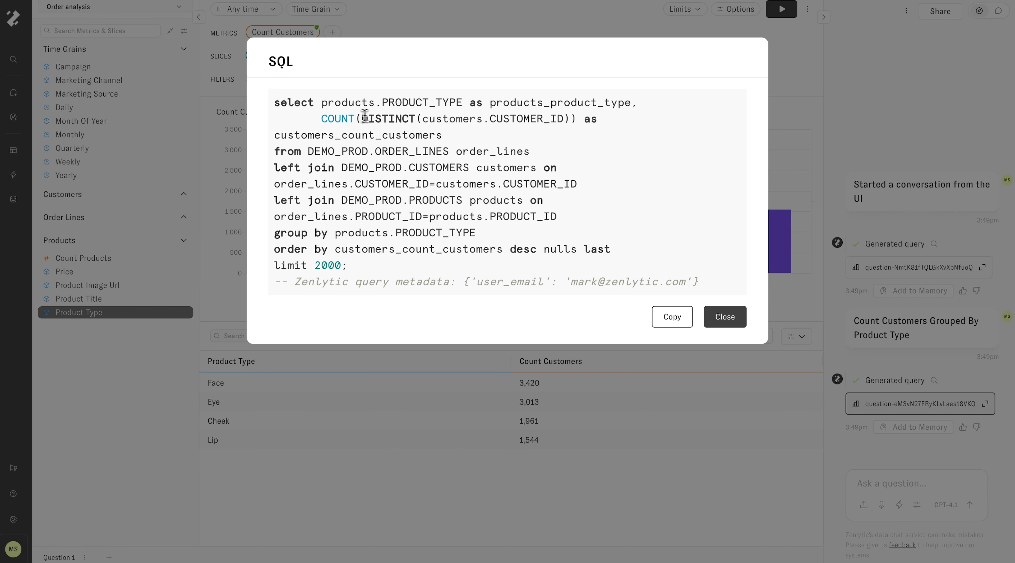
pyautogui.moveTo(320, 118); pyautogui.dragTo(425, 118)
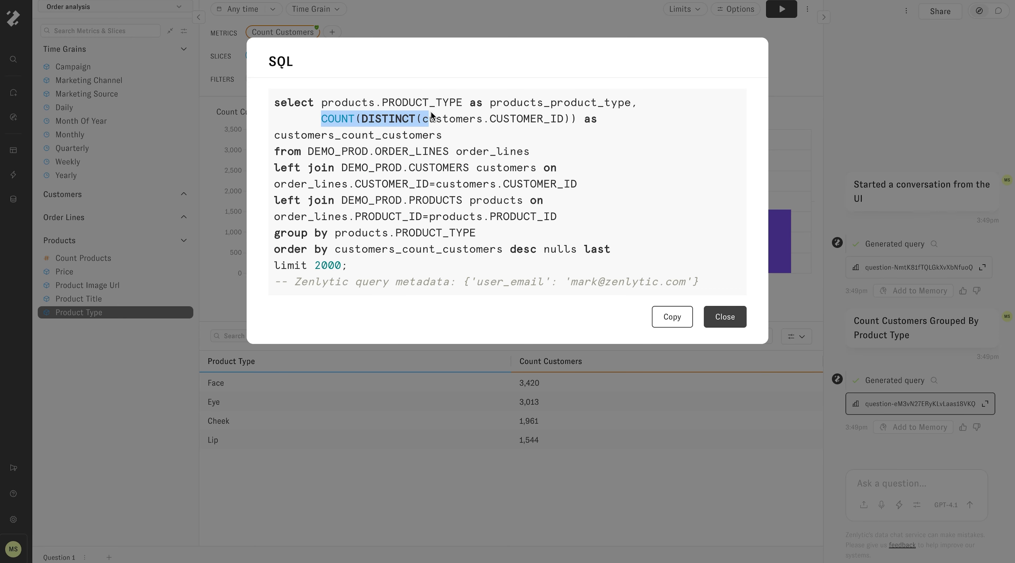
pyautogui.click(431, 113)
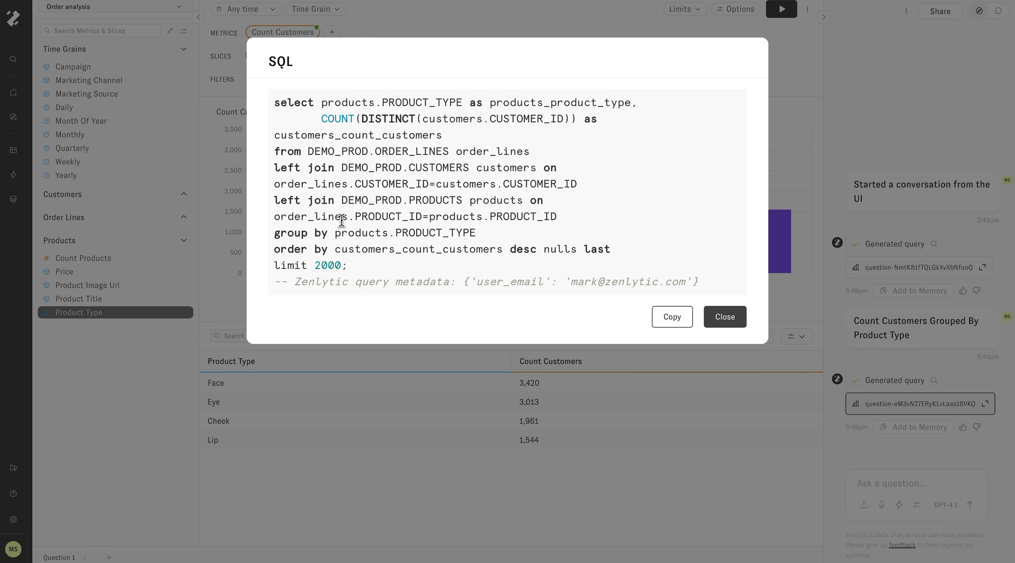
pyautogui.moveTo(335, 234); pyautogui.dragTo(479, 234)
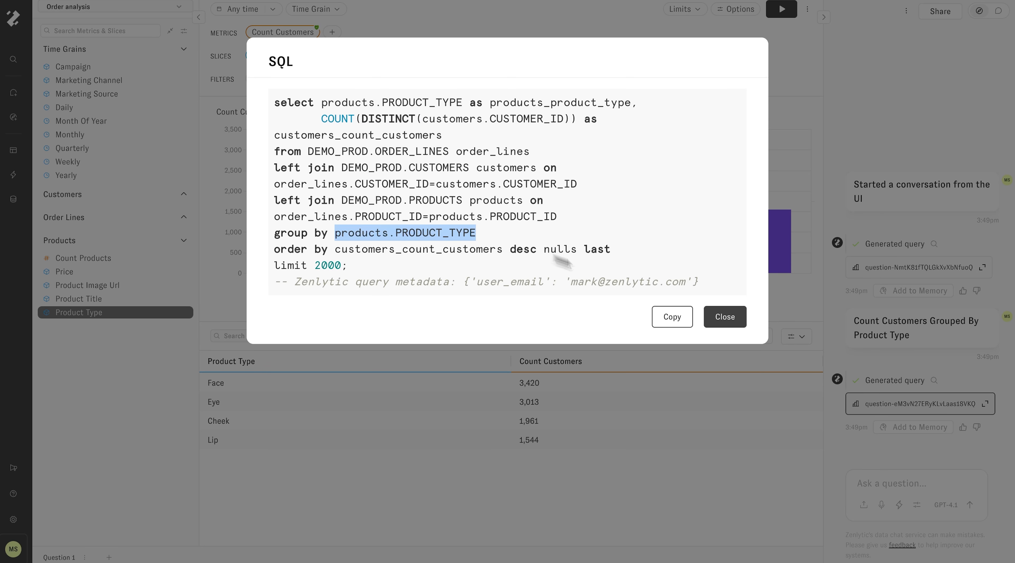
pyautogui.click(725, 317)
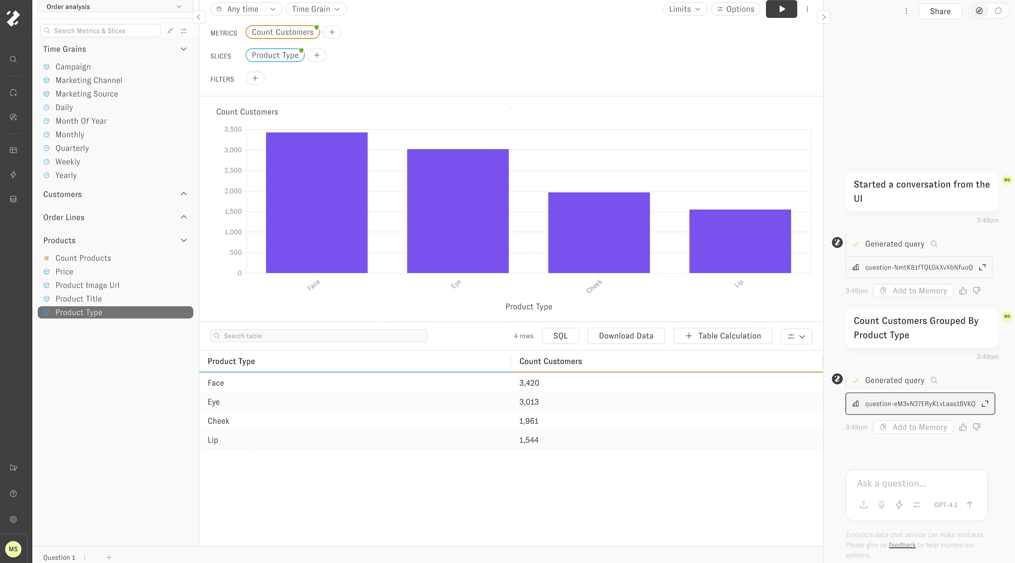
# Step: Ask Zoë to "change the bars to yellow" and open the chart question it generates
pyautogui.write('c')
pyautogui.write('hange the bars to yellow')
pyautogui.press('Return')
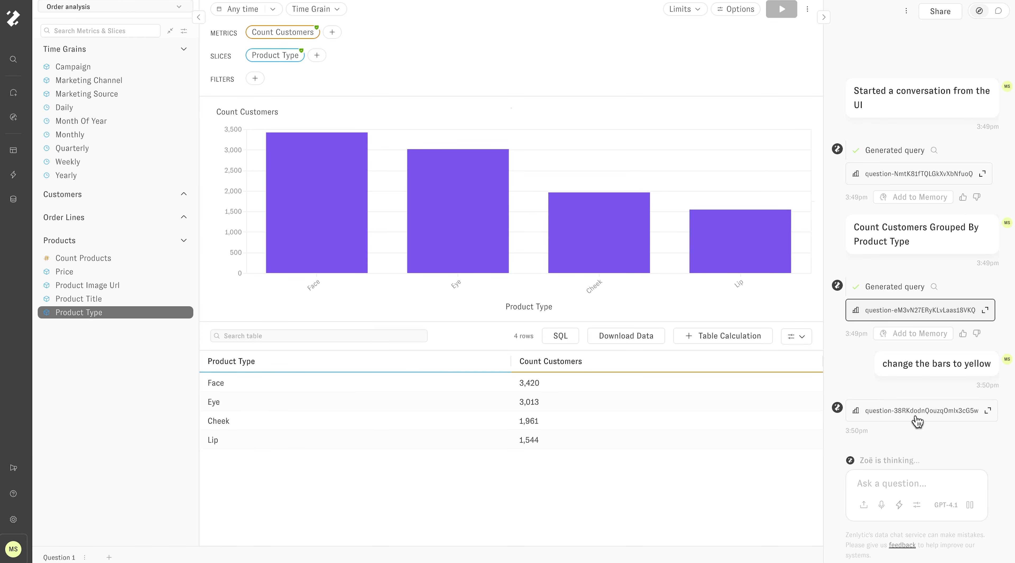
pyautogui.click(907, 413)
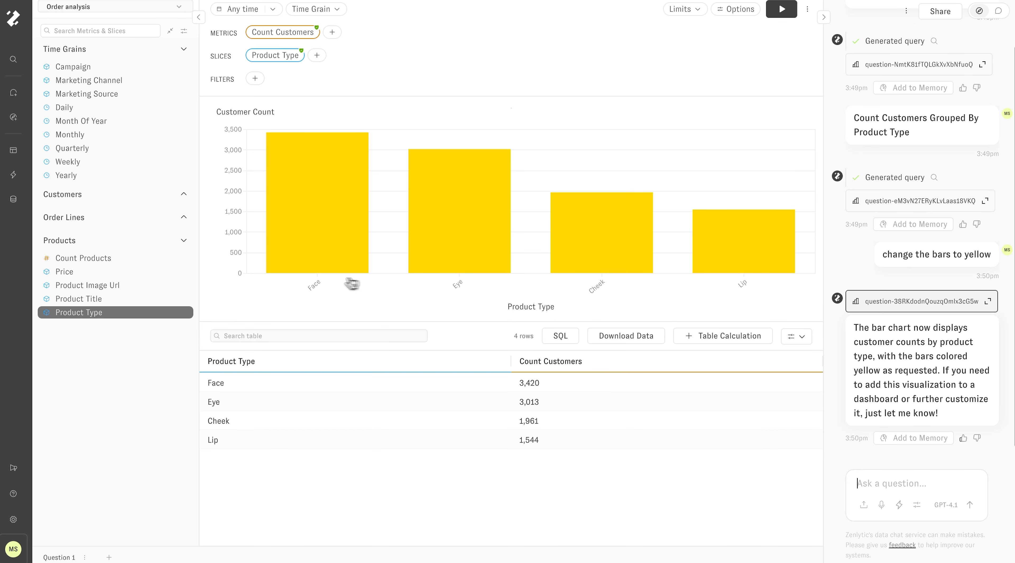
# Step: Add the Total Net Revenue metric from the Order Lines group and run the question
pyautogui.moveTo(177, 259)
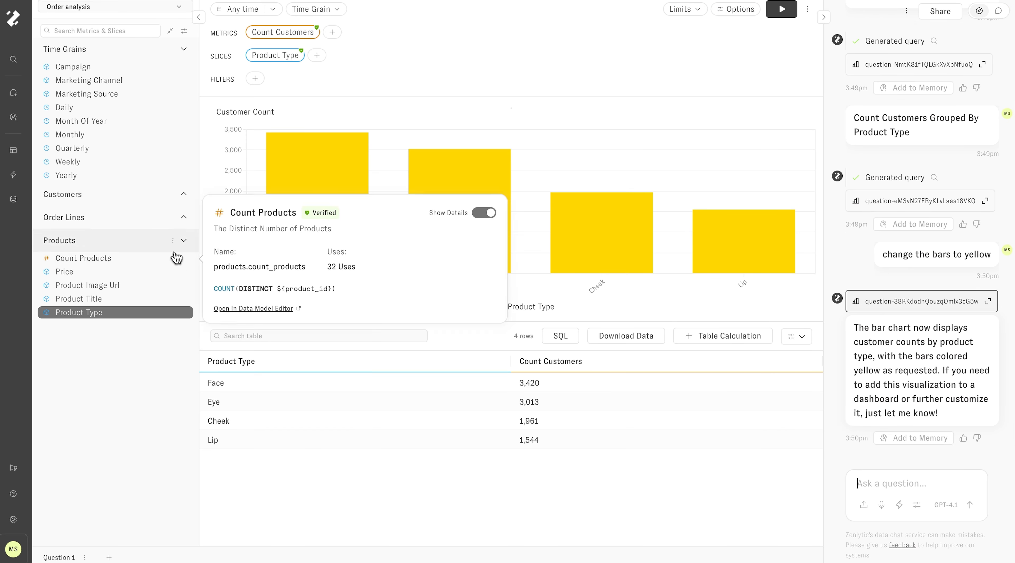
pyautogui.click(183, 219)
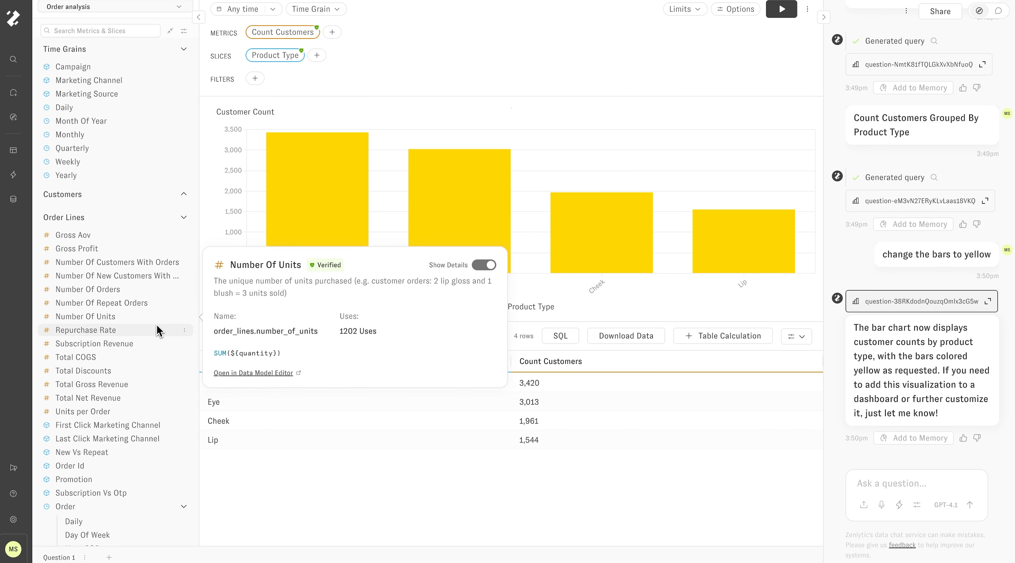
pyautogui.moveTo(145, 359)
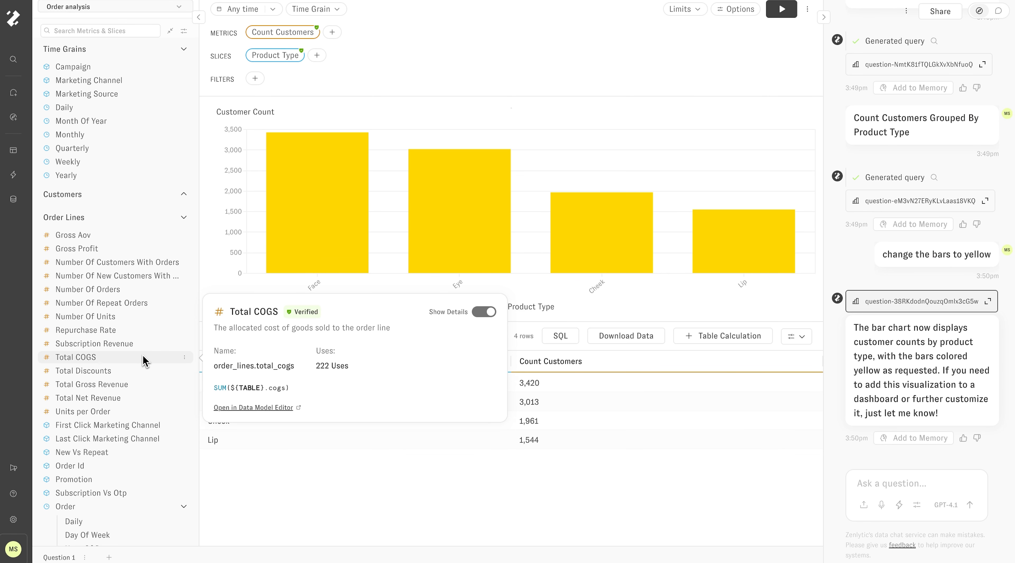
pyautogui.click(135, 398)
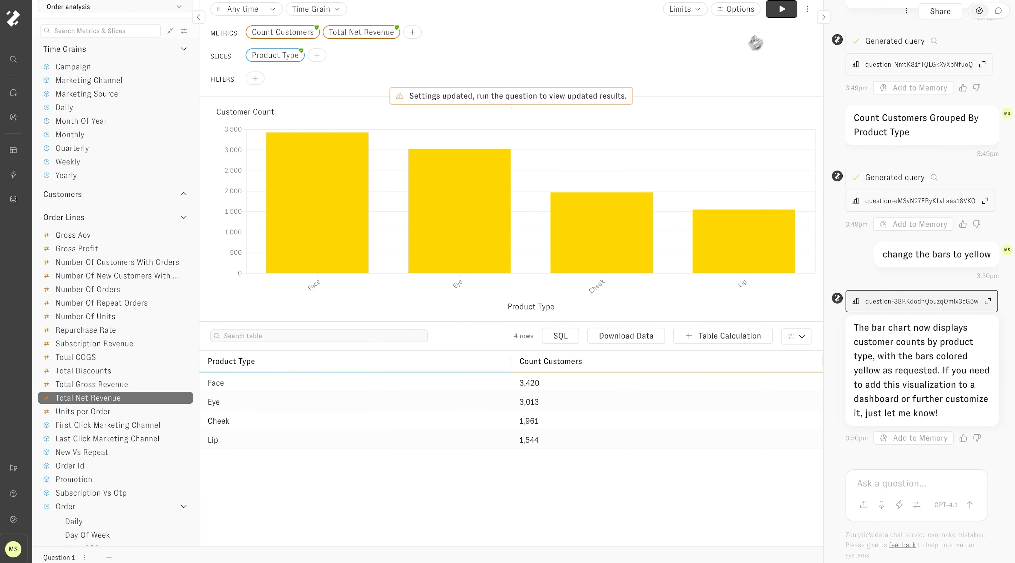
pyautogui.click(781, 10)
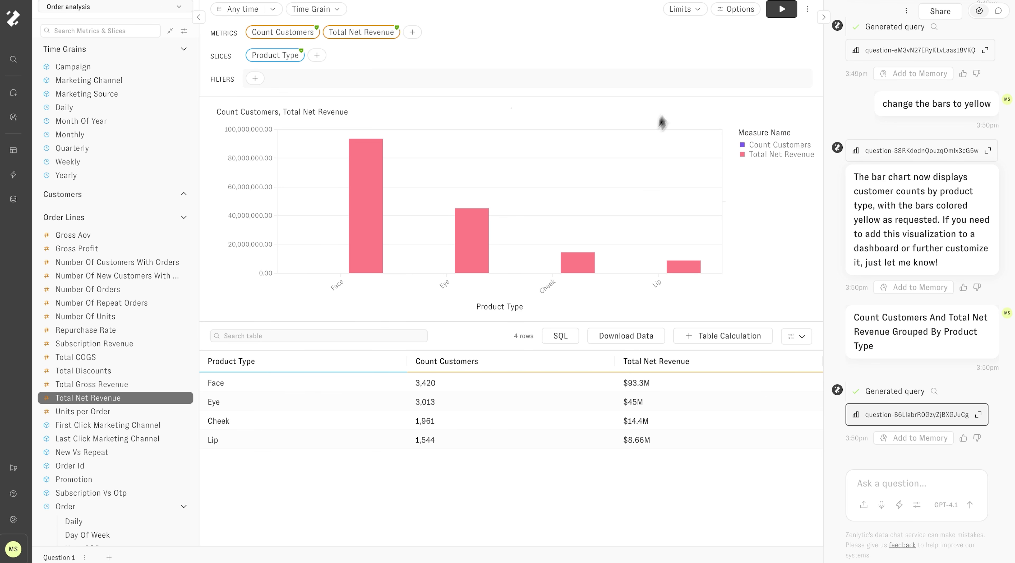
# Step: Open the chart options and move Count Customers from the left axis to the right axis
pyautogui.click(738, 10)
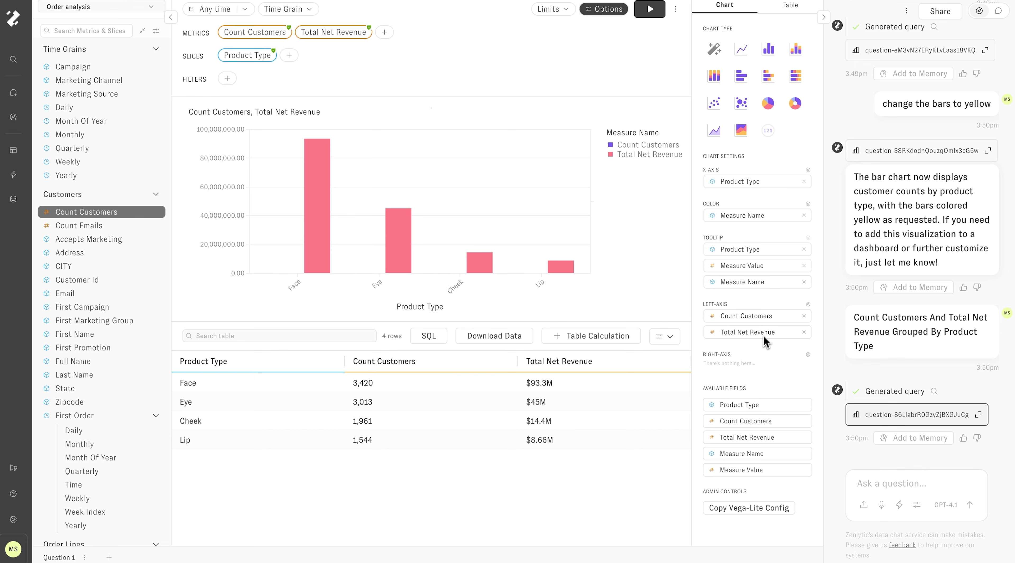
pyautogui.moveTo(762, 319); pyautogui.dragTo(761, 376)
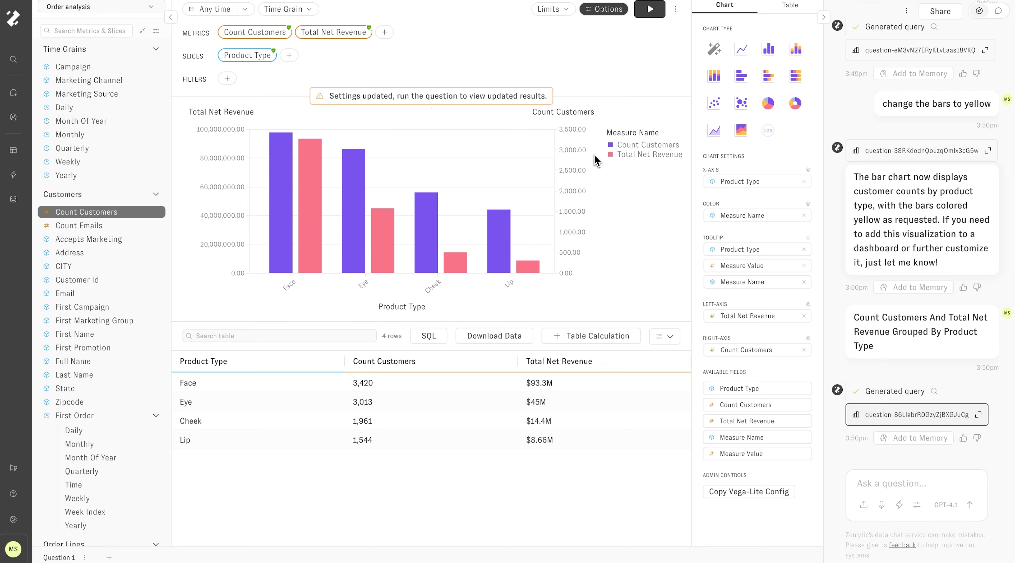
# Step: Switch the chart to a horizontal stacked bar and move Total Net Revenue to the top axis
pyautogui.click(713, 75)
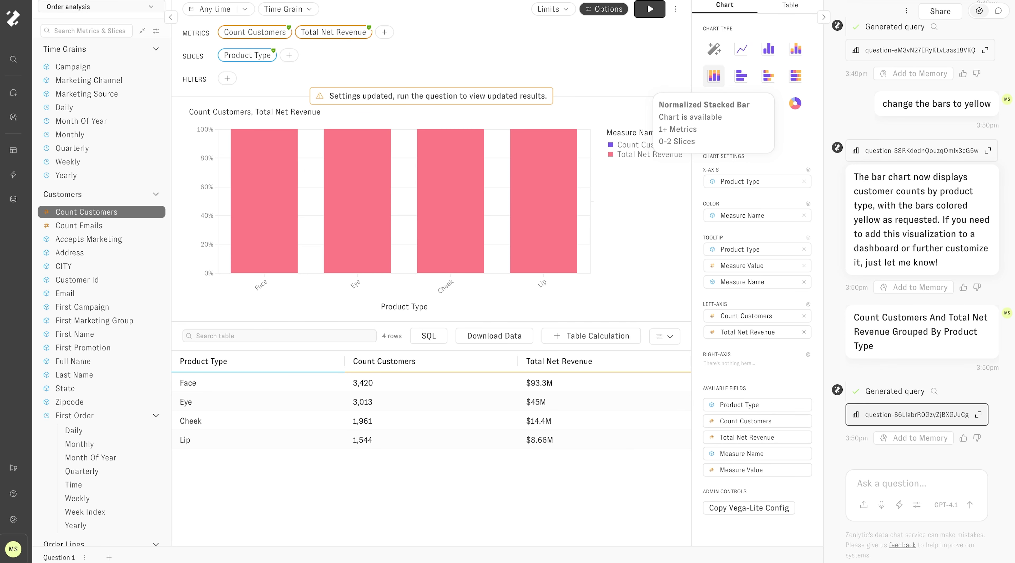
pyautogui.click(767, 76)
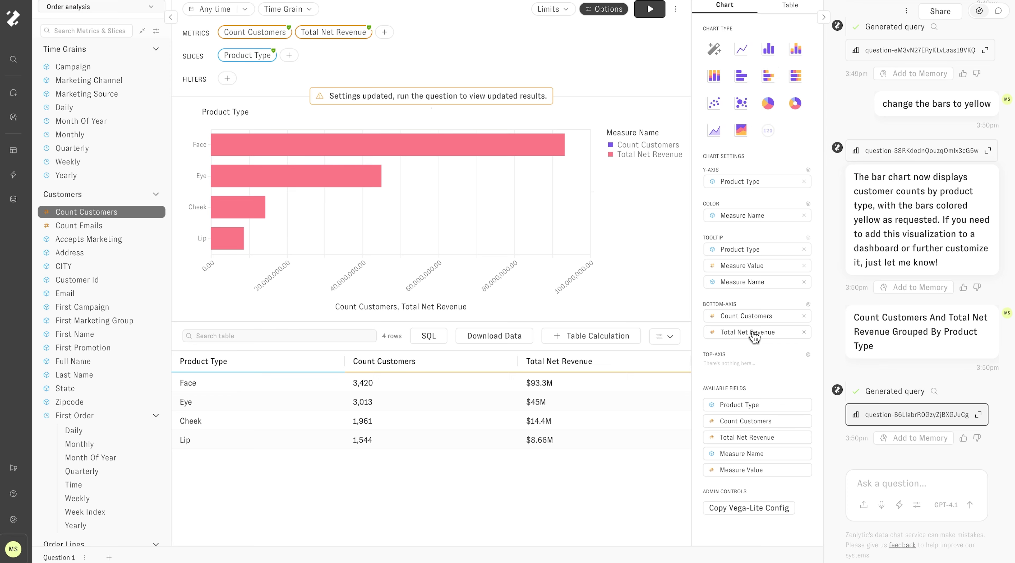
pyautogui.moveTo(755, 335); pyautogui.dragTo(756, 376)
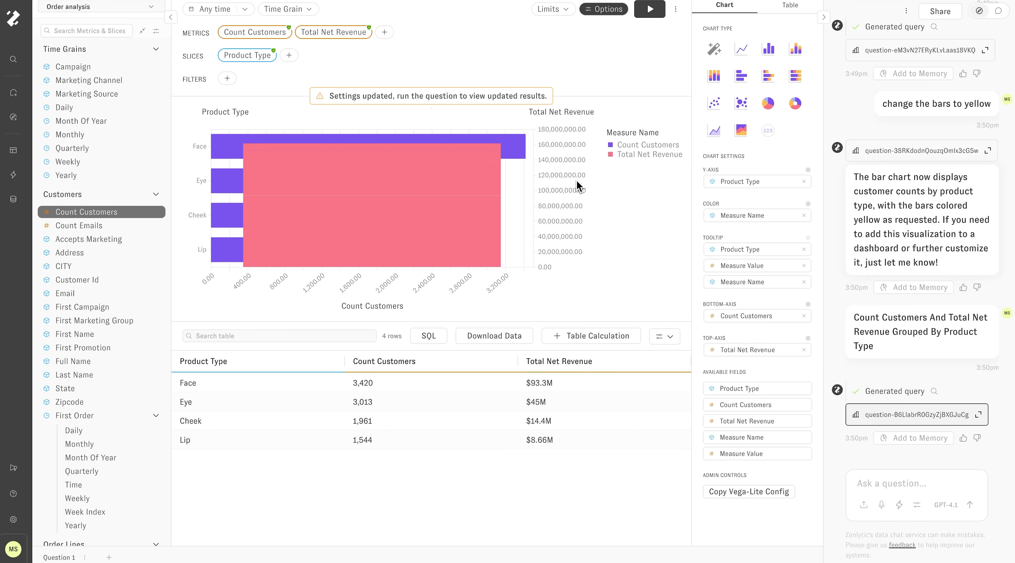
pyautogui.click(676, 12)
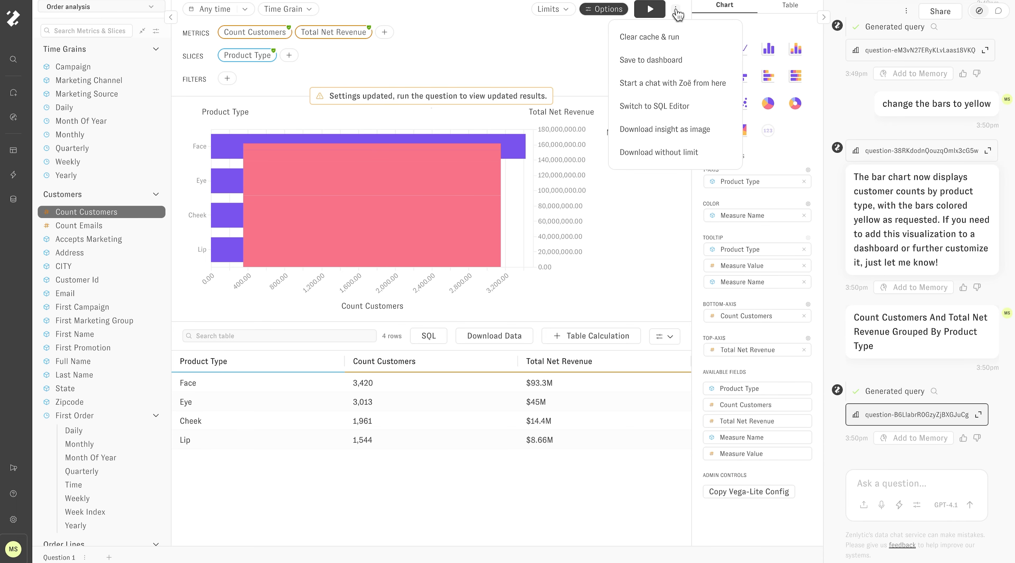
pyautogui.click(664, 60)
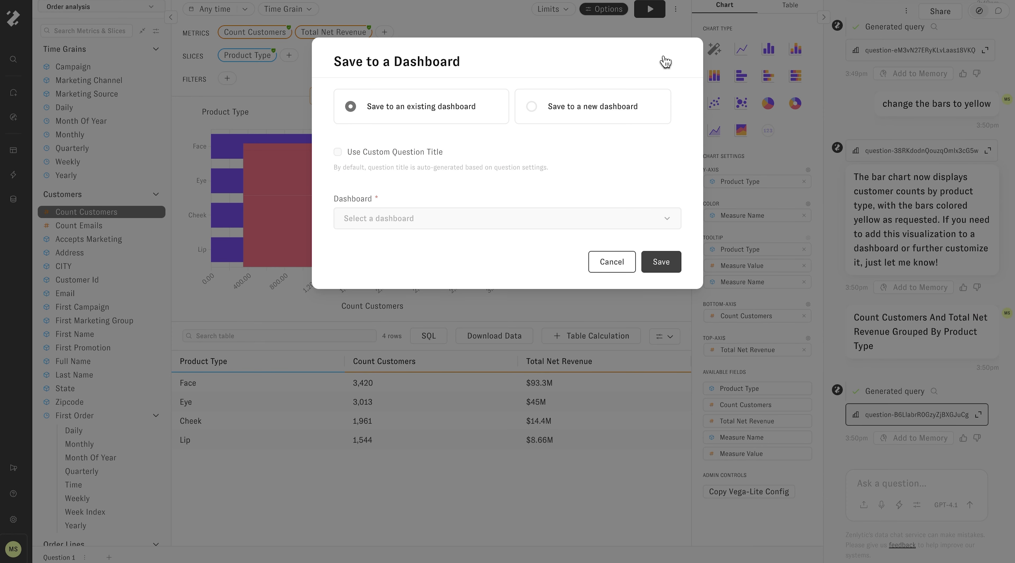
pyautogui.click(429, 219)
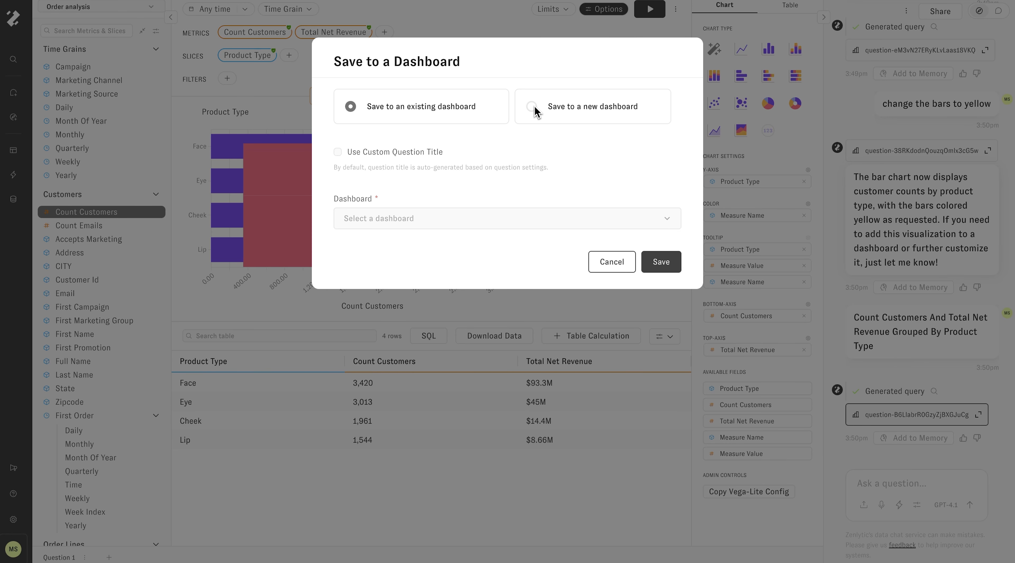
pyautogui.click(615, 263)
# Step: Clear the cache and rerun the question, and start a chat with Zoë from it
pyautogui.click(675, 9)
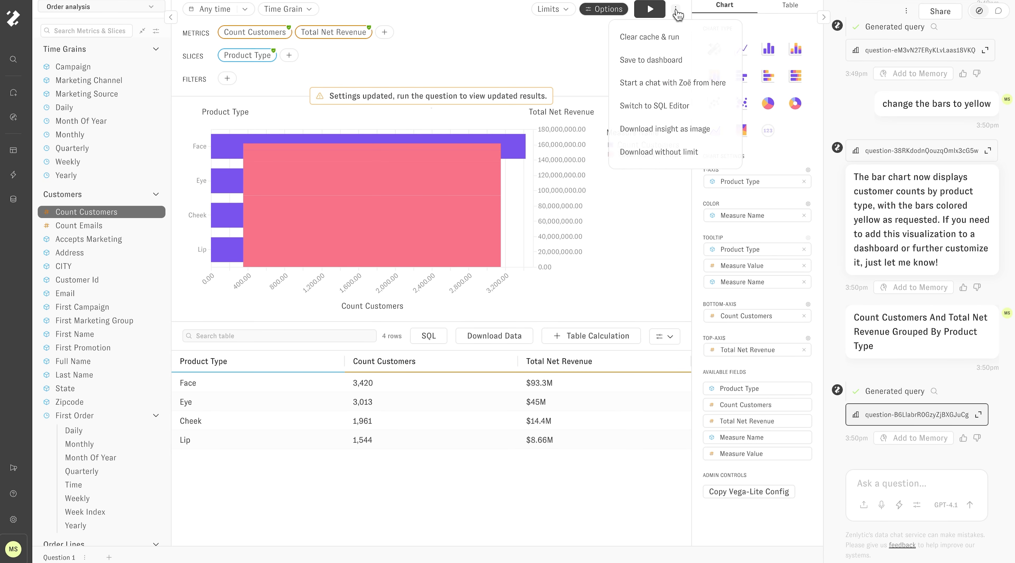
pyautogui.click(652, 38)
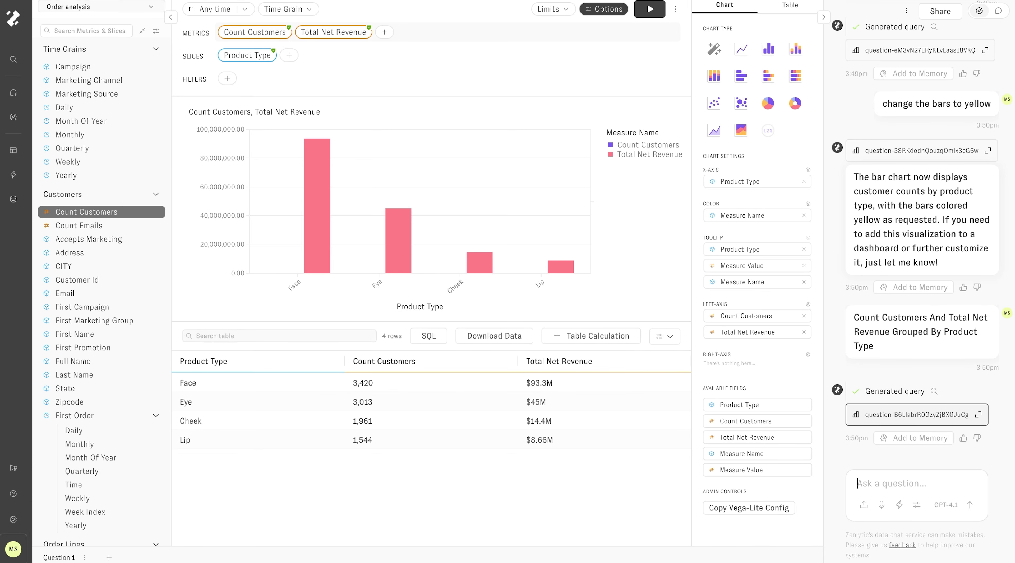
pyautogui.click(675, 9)
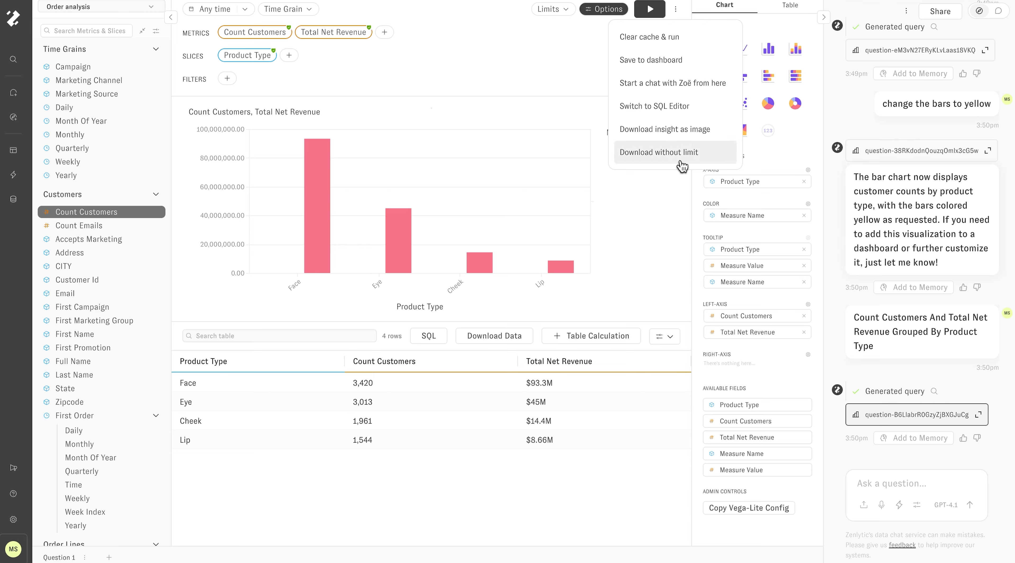
pyautogui.click(682, 88)
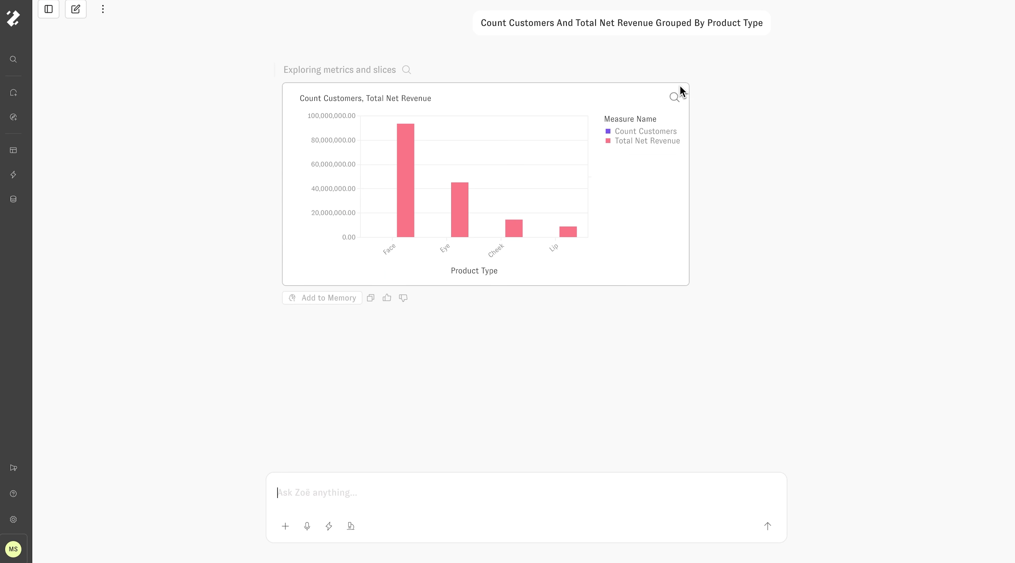